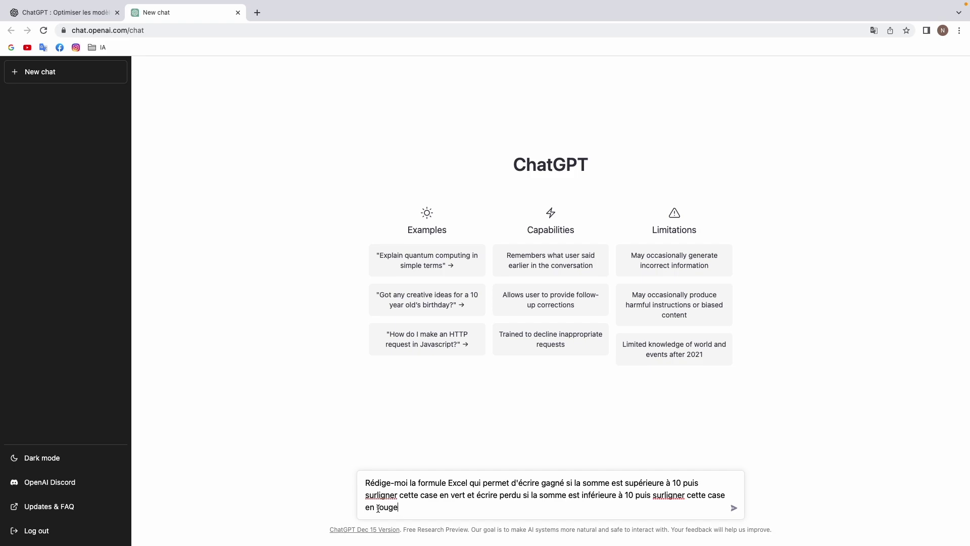
Step: Send the French request for an Excel formula showing gagné or perdu in green or red
key("Return")
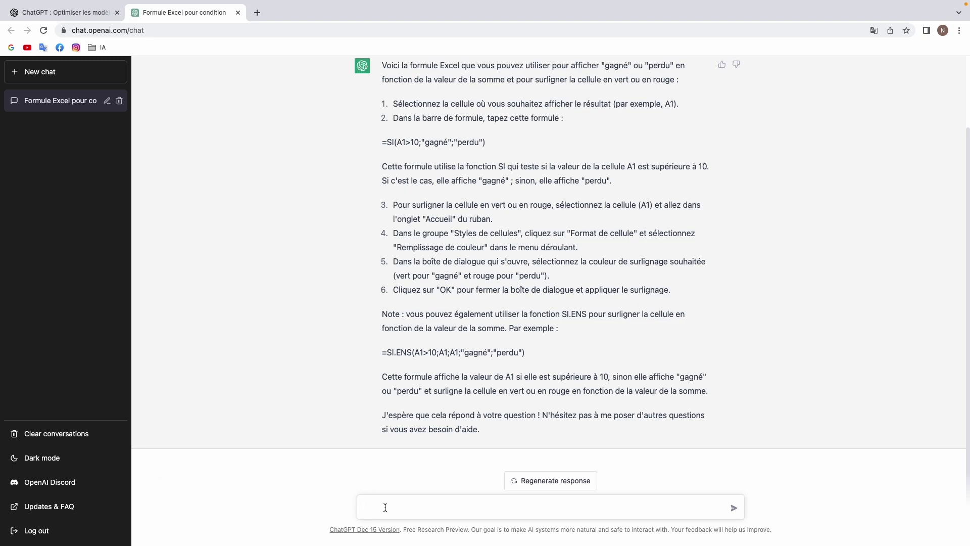
Step: Paste a follow-up prompt asking for a weekly meal-menu table with calories per dish
type("Fais-moi un menu repas pour une semaine sous forme de tableau, ayant pour en-tête en ligne les jours de la semaine et en colonne les différents repas de la journée. Indique pour chaque plat, le nombre de calories.")
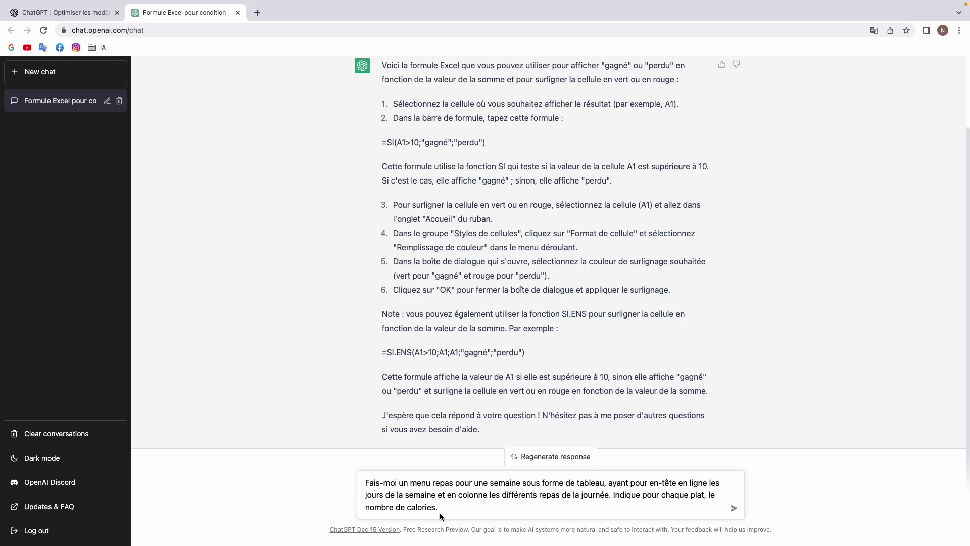
Step: Send the weekly meal-plan request, then paste the shopping-list follow-up question into the message box
key("Return")
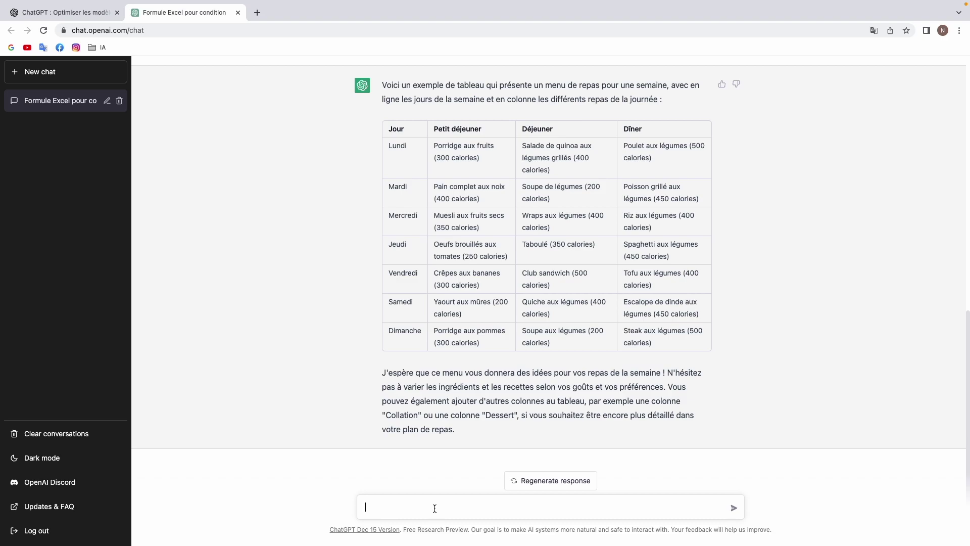
left_click(435, 508)
type("Peux-tu me faire la liste des courses dont j'ai besoin pour préparer tous ces plats ?")
Step: Send the shopping-list question without its extra blank line, then paste the electric razor description request
key("BackSpace")
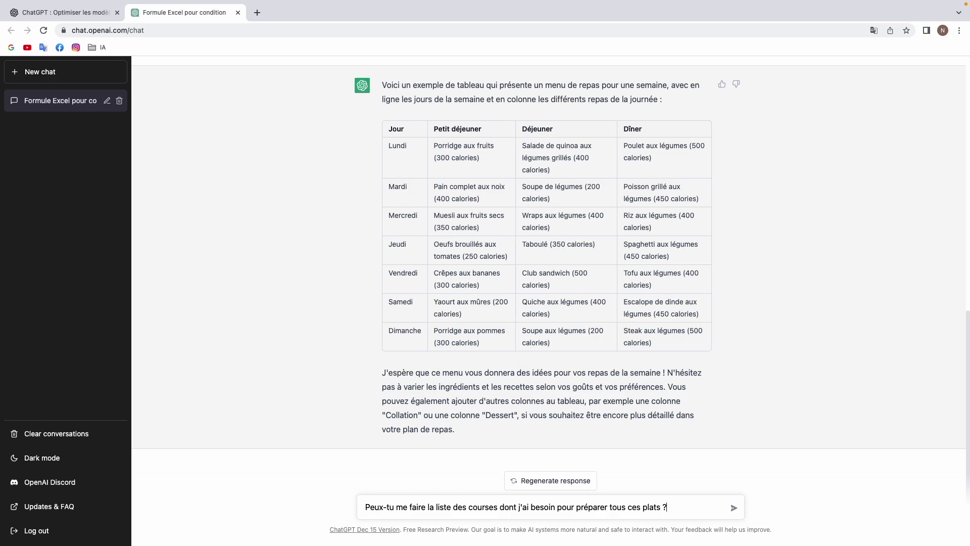
key("Return")
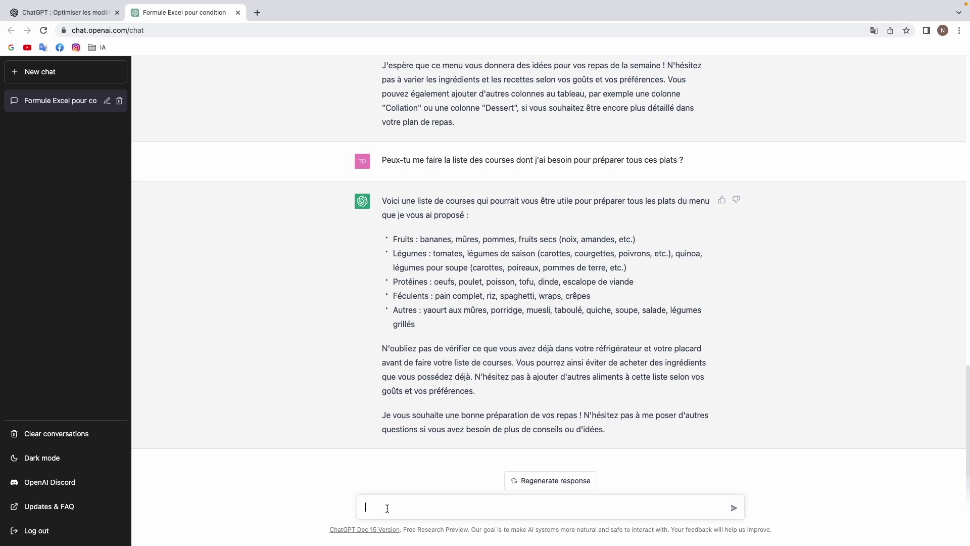
type("Fais-moi une description produit pour un rasoir électrique")
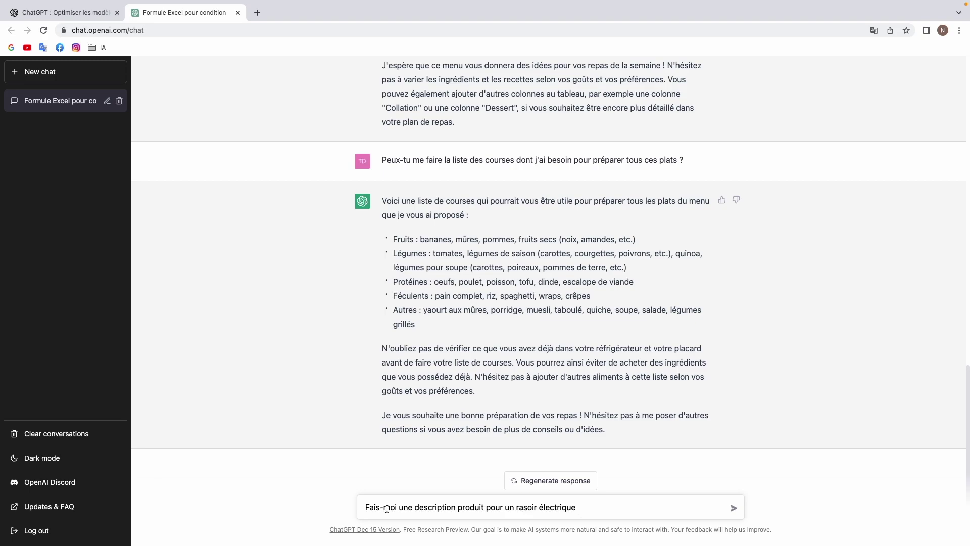
Step: Send the request for an electric razor product description
key("Return")
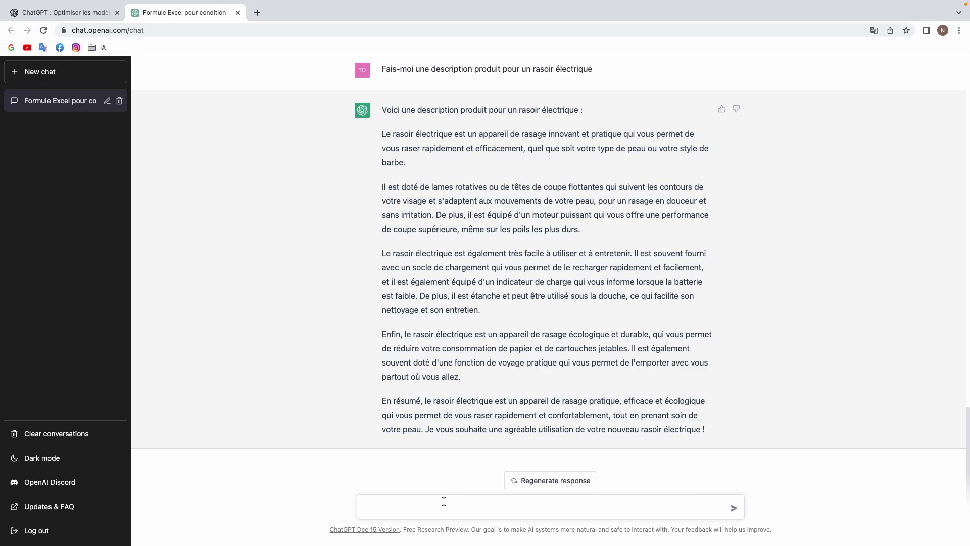
Step: Paste the prompt asking for 10 YouTube video titles on business and AI
type("• Propose-moi 10 titres de vidéos Youtube sur le thème du business et de l'intelligence artificielle")
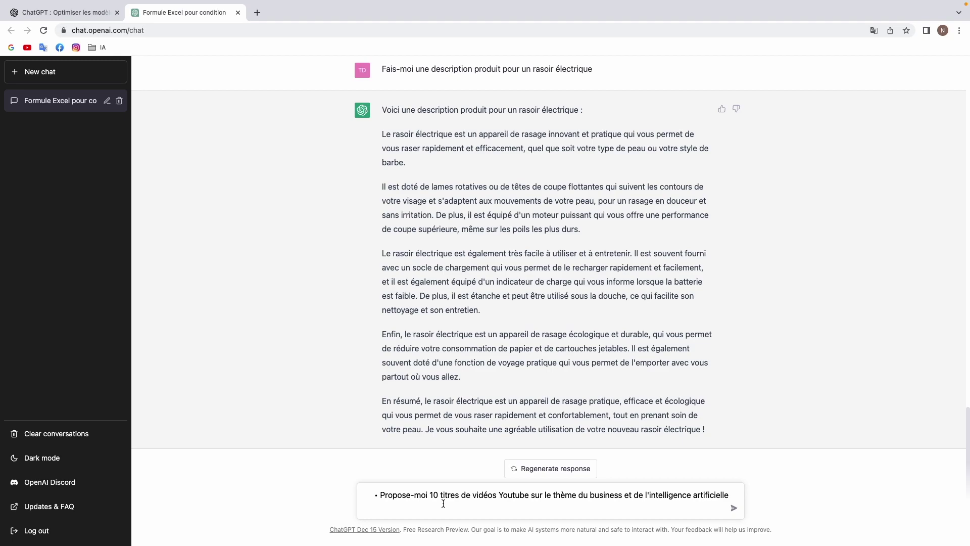
Step: Strip the stray bullet and indent from the YouTube titles prompt, send it, then paste the red TEST title request
left_click(381, 494)
key("BackSpace")
key("BackSpace")
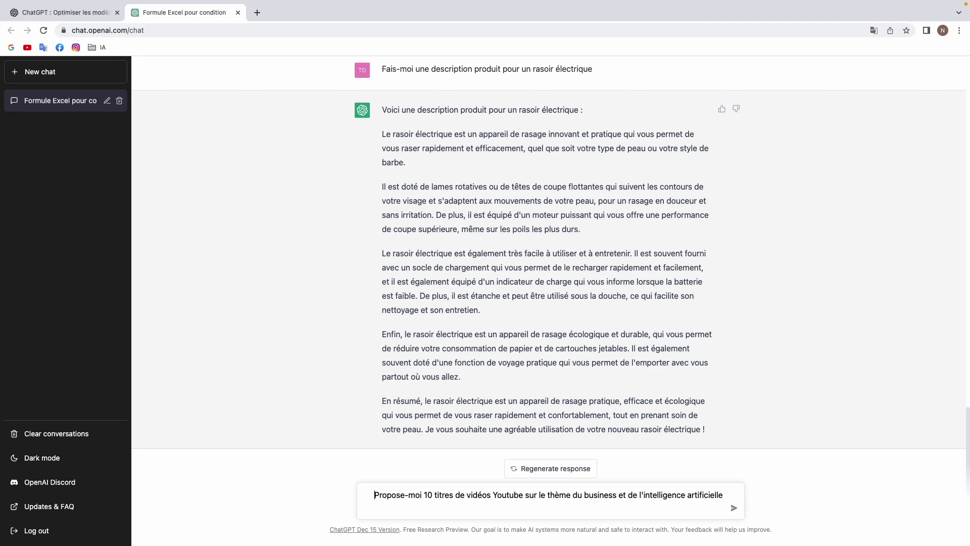
key("BackSpace")
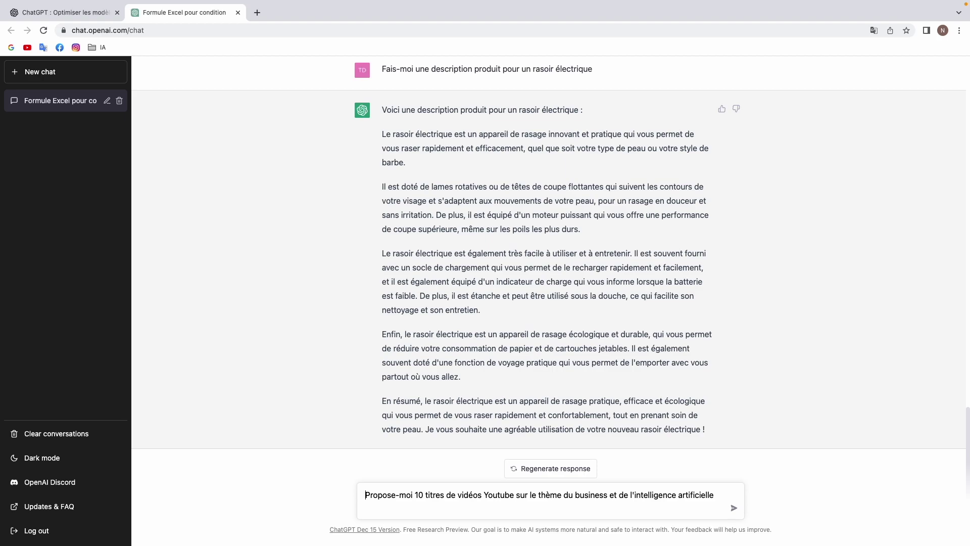
key("Return")
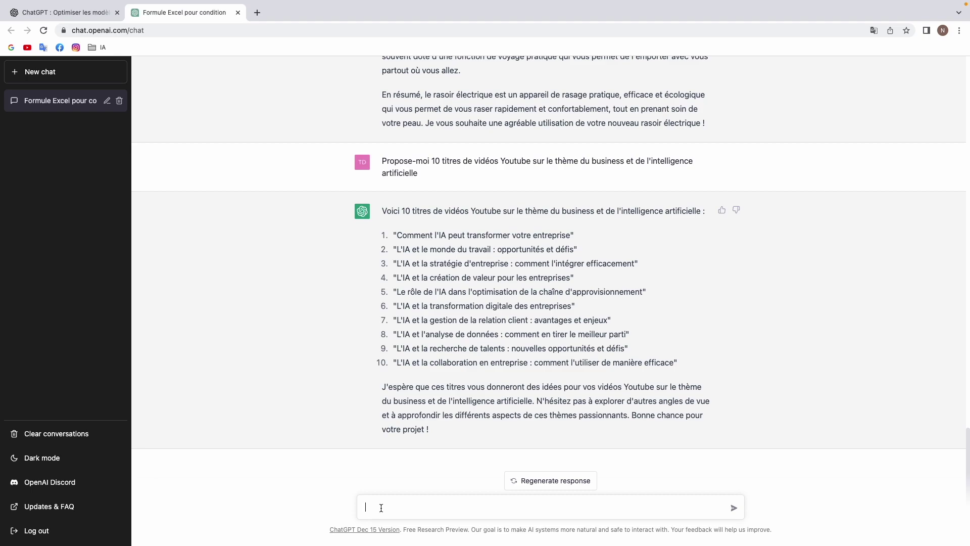
type("Code moi un titre de site s'intitulant \"TEST\" en rouge")
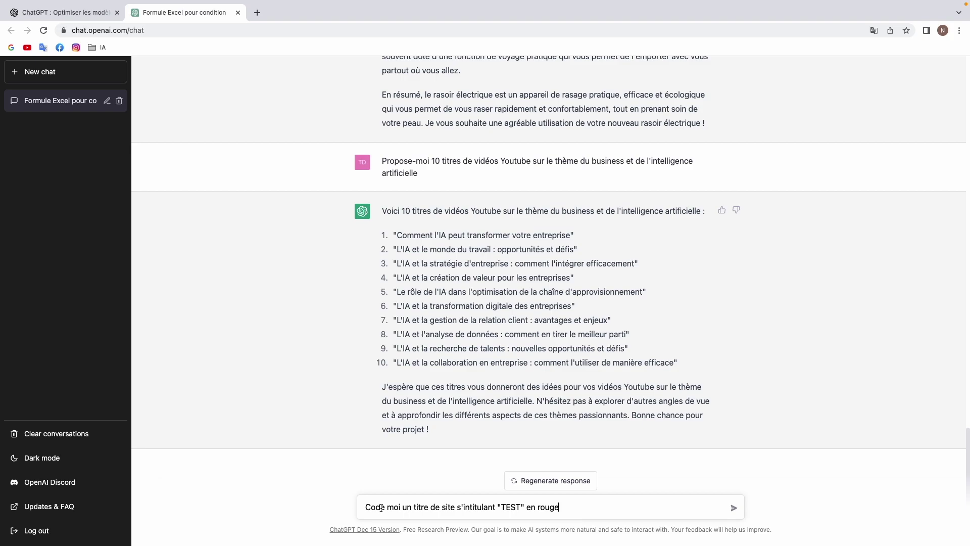
Step: Send the request for code making a red site title reading TEST
key("Return")
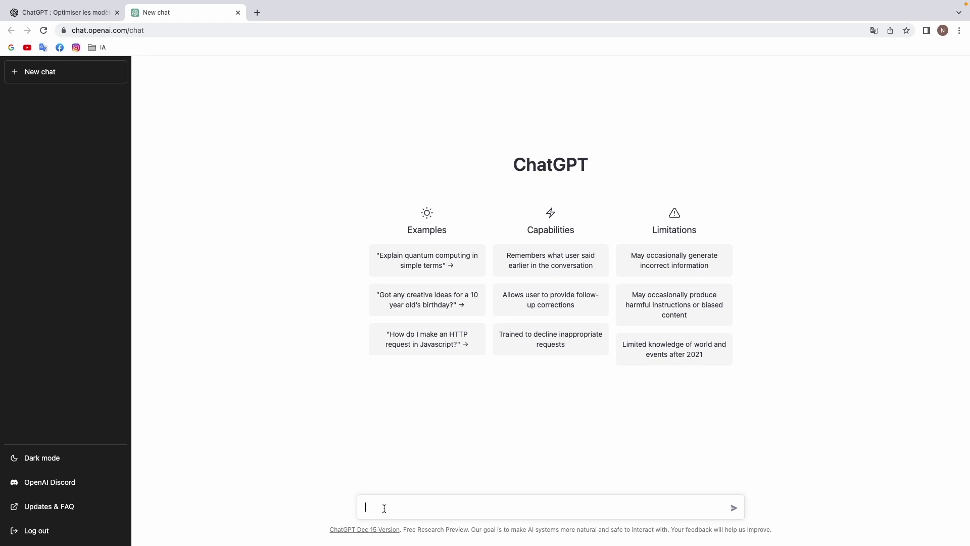
Step: Ask for a SWOT analysis of Chanel n°5 perfume, removing the prompt's trailing blank lines
type("Fais-moi une SWOT sur le parfum n°5 de Channel")
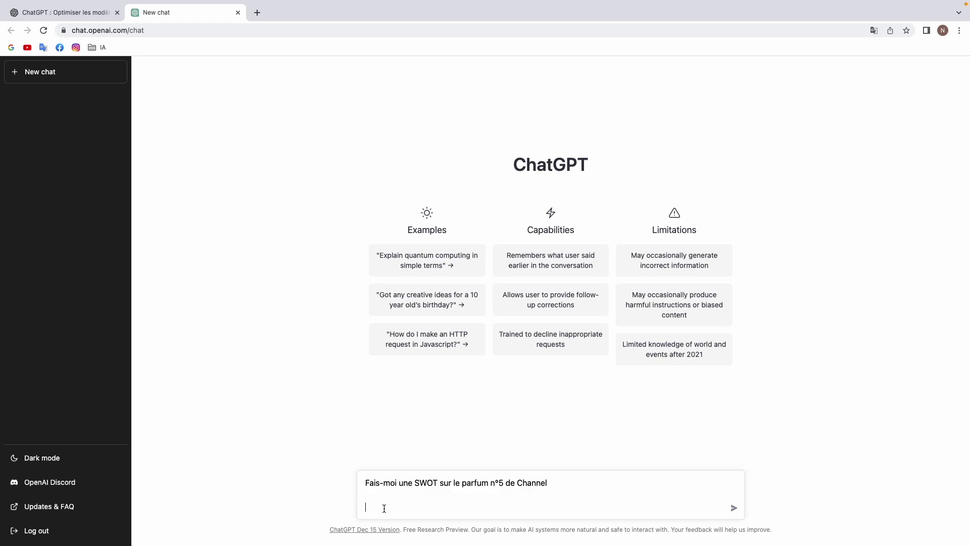
key("BackSpace")
key("BackSpace")
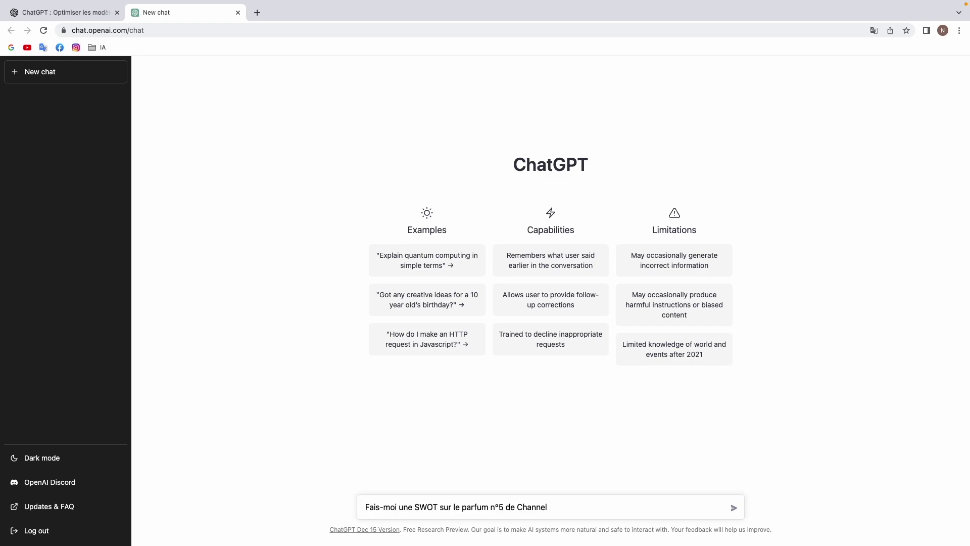
key("Return")
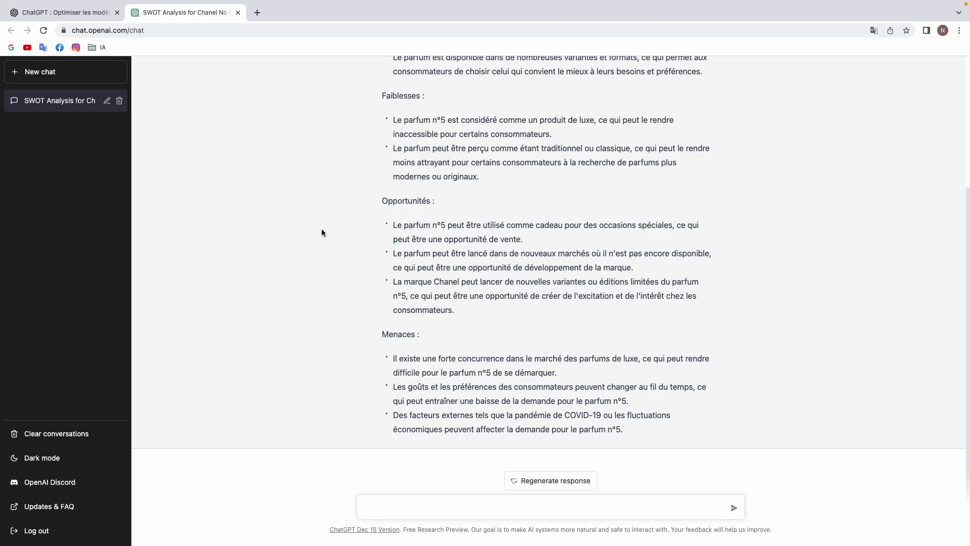
Step: Load beta.openai.com/examples in a new browser tab
left_click(258, 13)
type("https://beta.openai.com/examples")
key("Return")
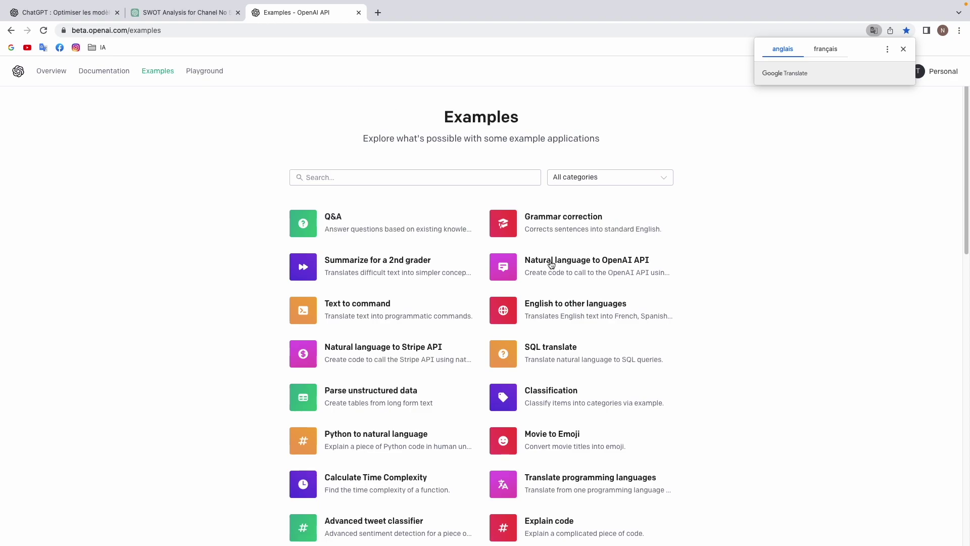
scroll(563, 279, "down", 3)
scroll(561, 278, "up", 4)
Step: Translate the examples page into French, scroll through the example list, and return to the blog tab
left_click(831, 50)
scroll(730, 352, "down", 5)
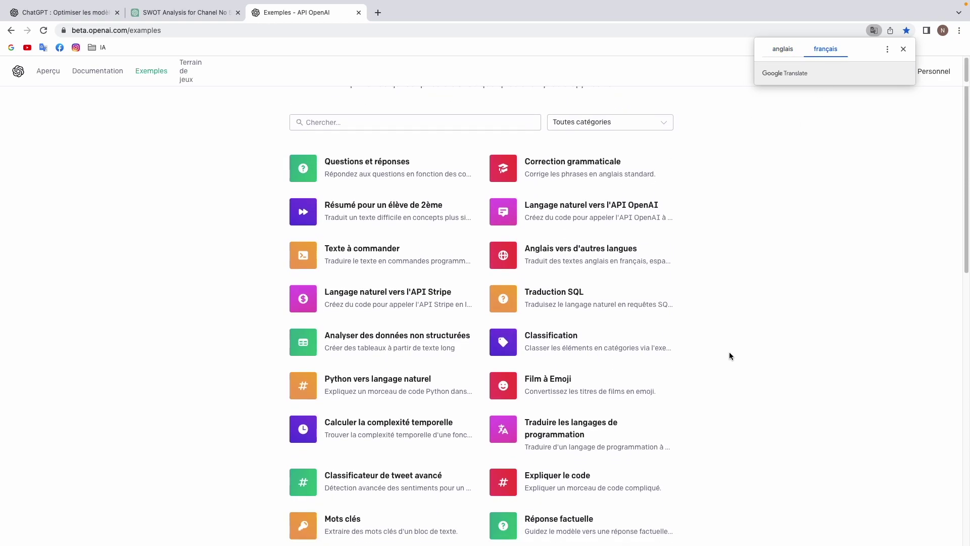
scroll(729, 356, "down", 2)
right_click(730, 352)
left_click(694, 128)
scroll(747, 317, "down", 1)
scroll(754, 338, "down", 2)
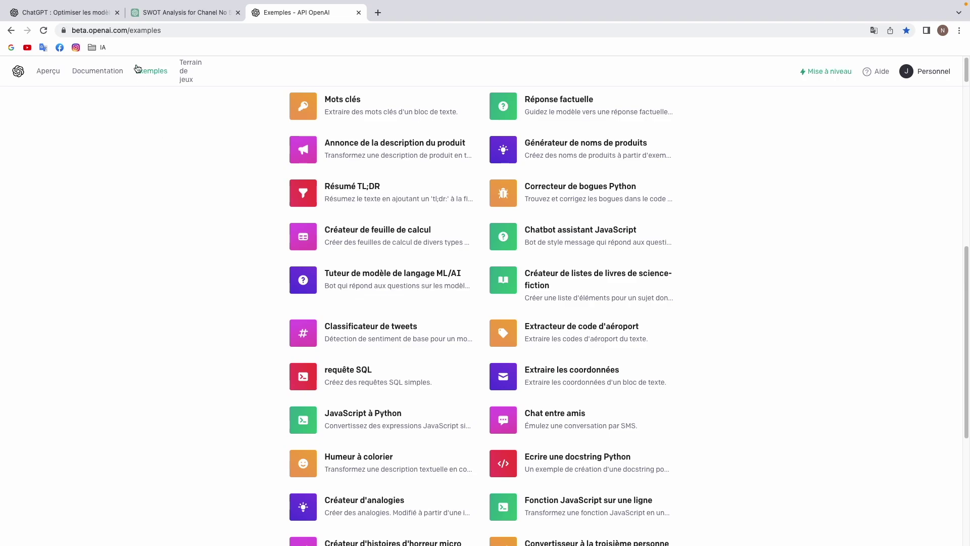
left_click(71, 13)
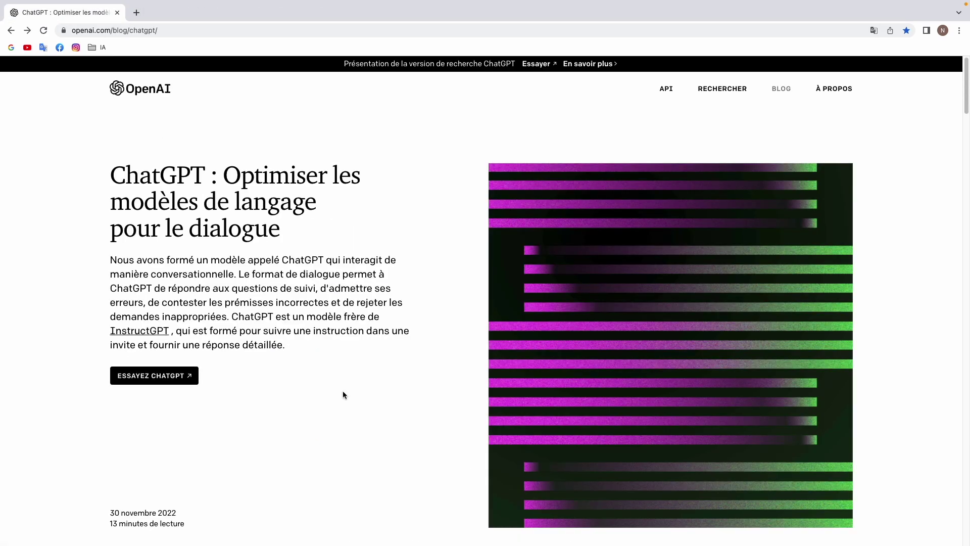
Step: Search Google for 'chatgpt' and open the OpenAI ChatGPT blog article
left_click(12, 49)
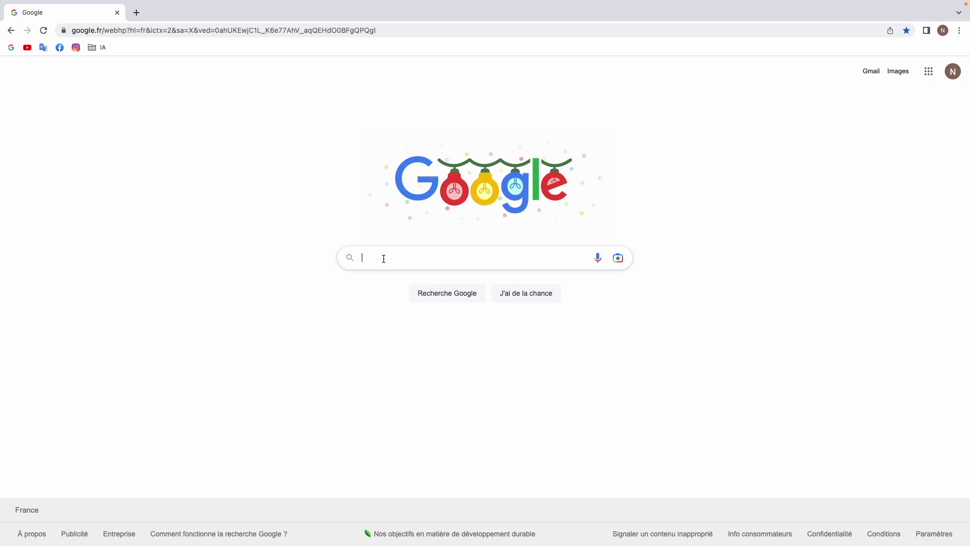
type("chatgpt")
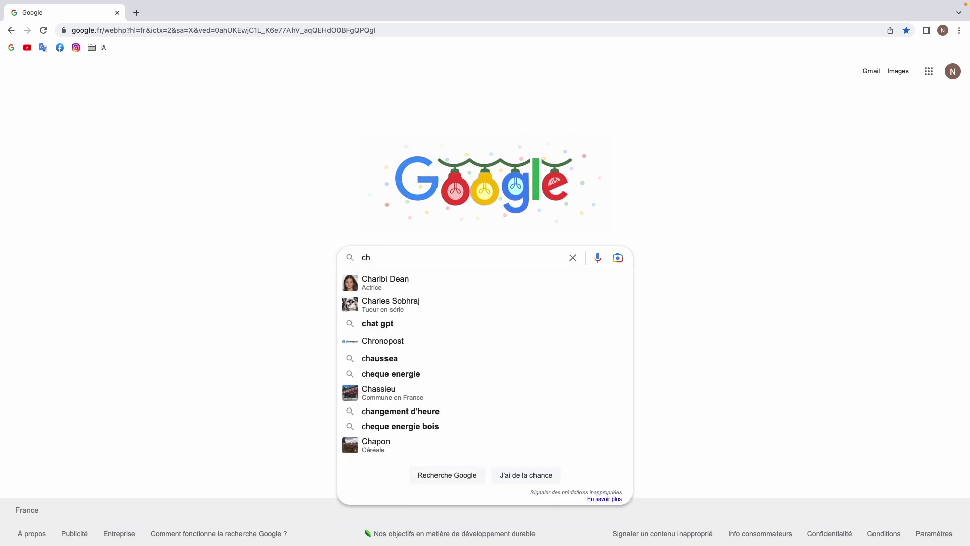
key("Return")
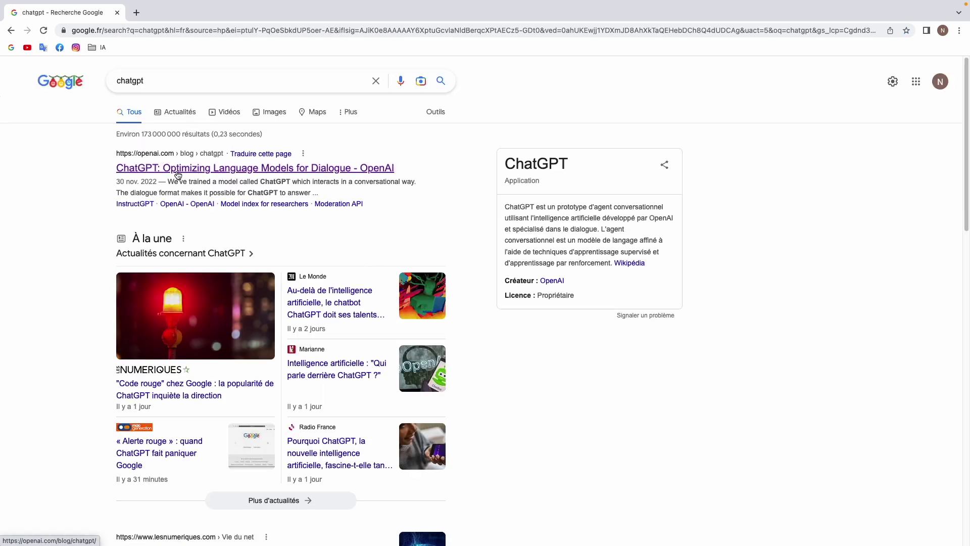
left_click(140, 160)
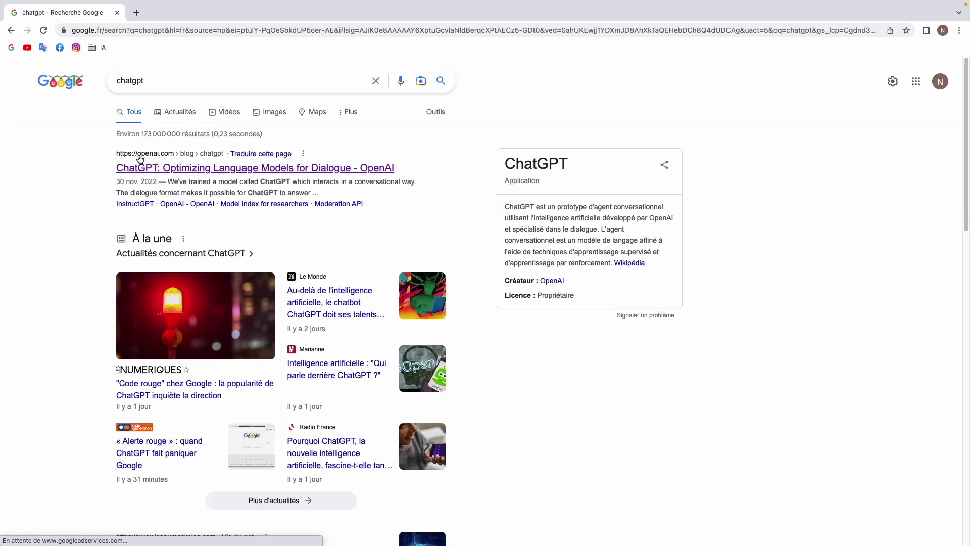
left_click(167, 166)
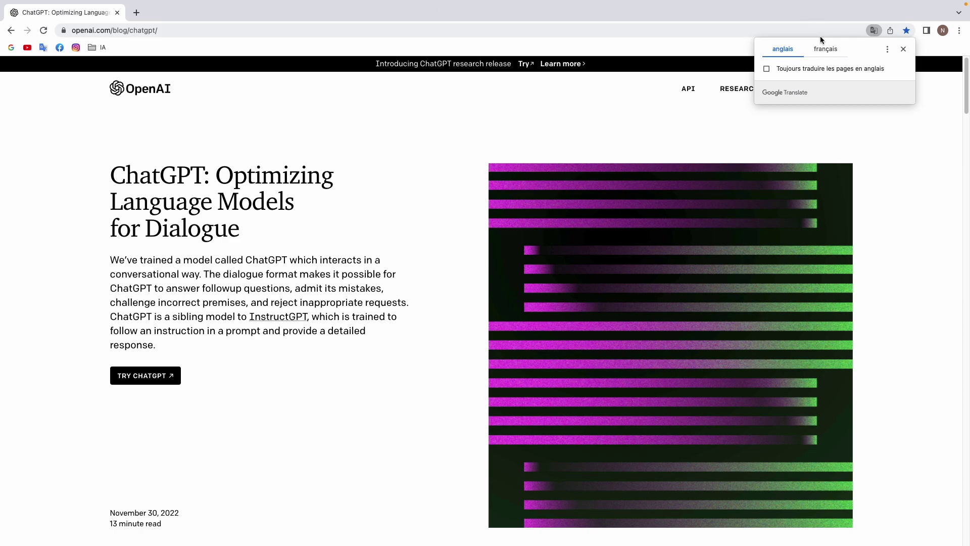
Step: Switch the article to French and back to English, then open TRY CHATGPT's login page
left_click(837, 52)
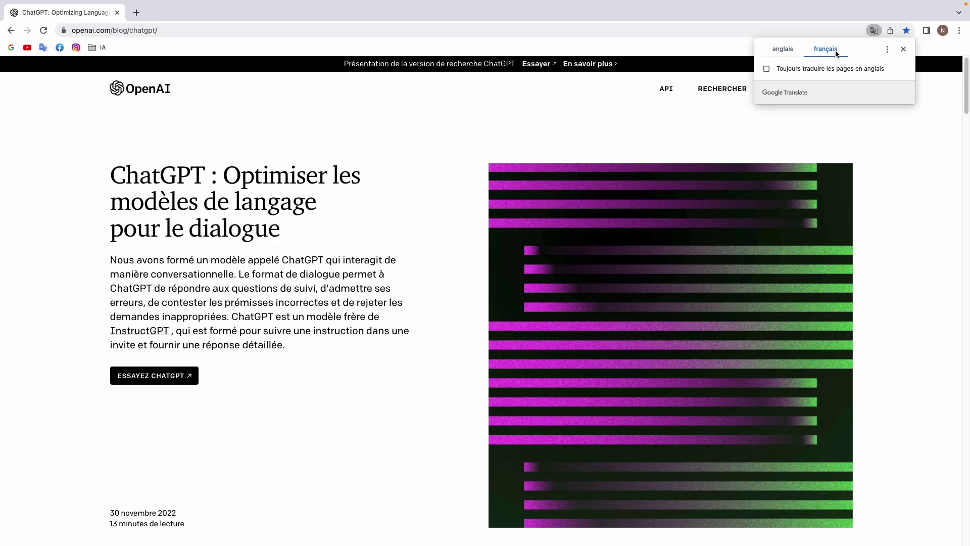
left_click(797, 51)
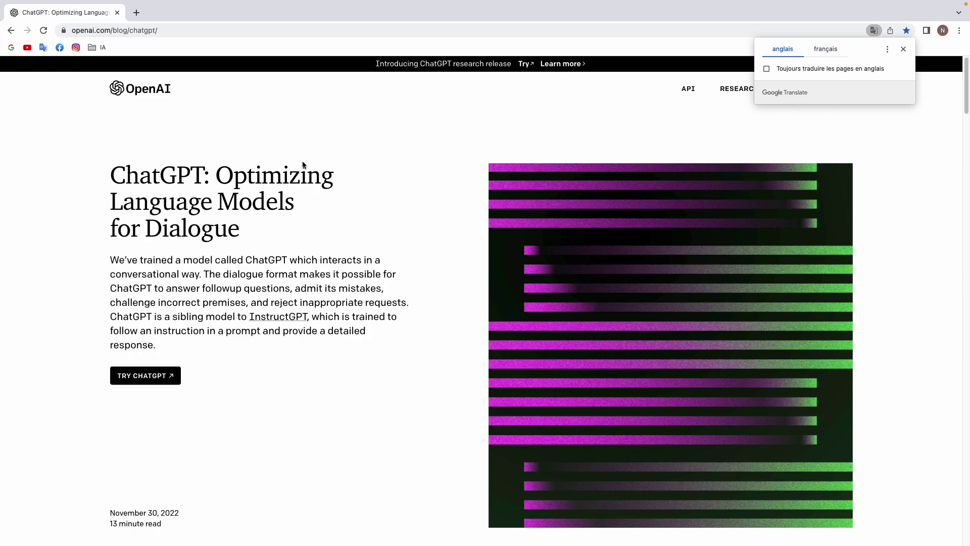
left_click(147, 375)
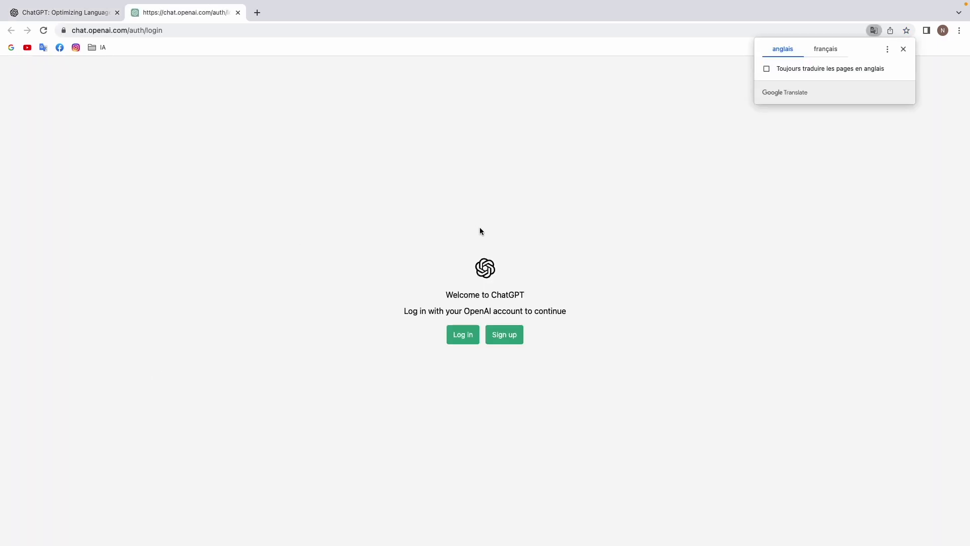
Step: Dismiss the translation prompt, choose Sign up, and enter the account e-mail address
left_click(481, 232)
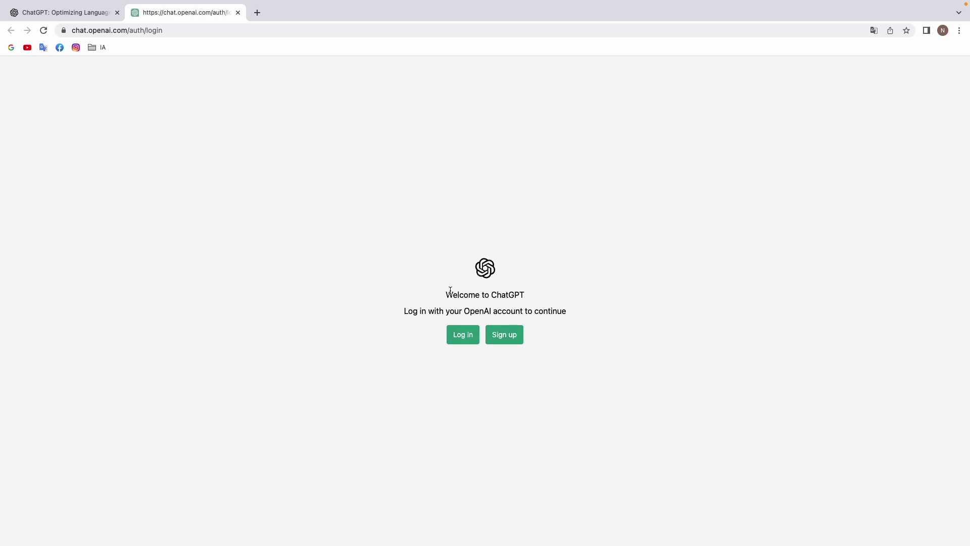
left_click(513, 337)
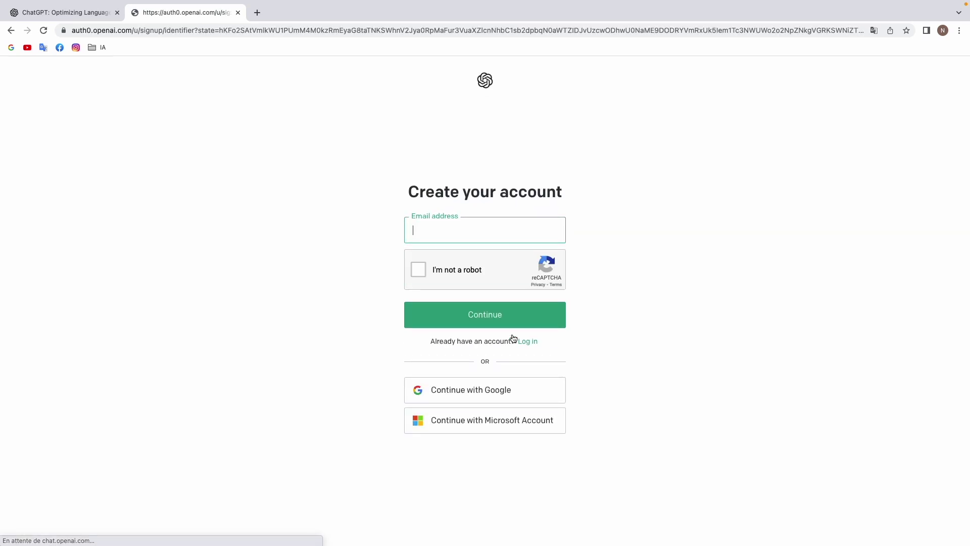
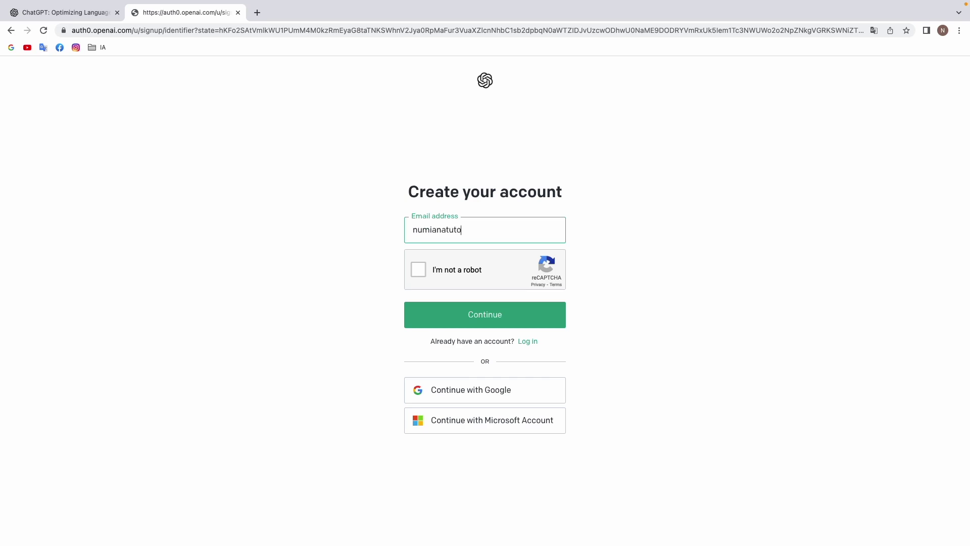
Step: Pass the reCAPTCHA bus-image check, enter the account password, and submit the sign-up
left_click(420, 271)
left_click(457, 309)
left_click(506, 308)
left_click(556, 308)
left_click(559, 359)
left_click(507, 357)
left_click(458, 357)
left_click(603, 400)
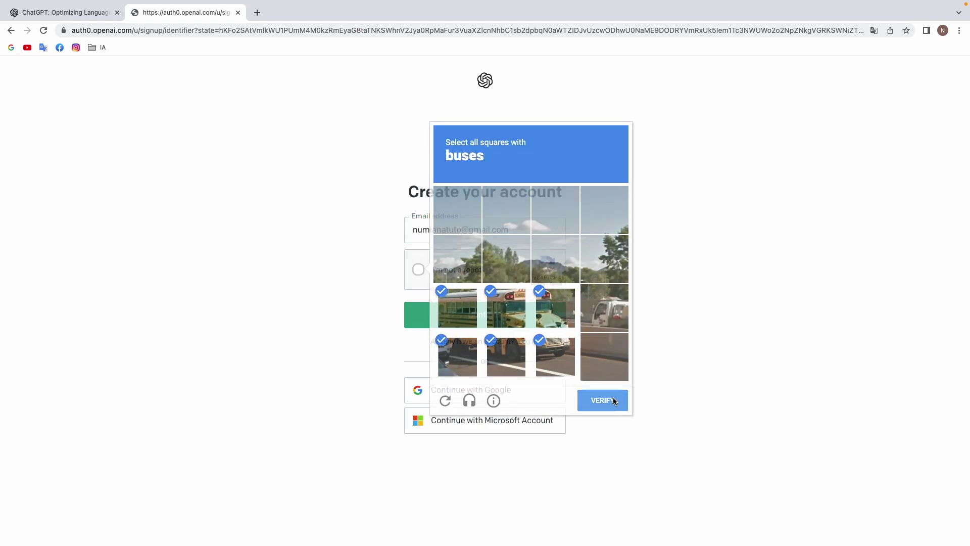
left_click(534, 314)
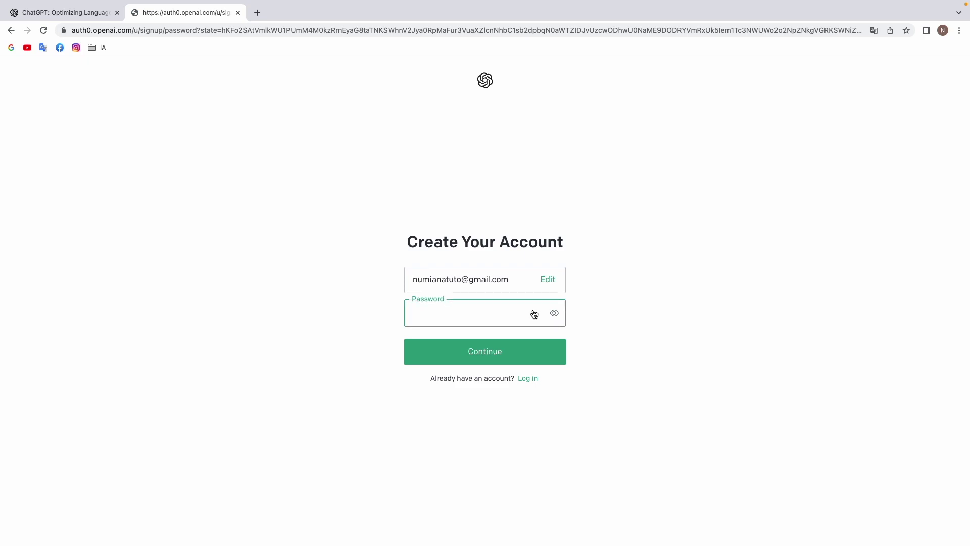
type("********")
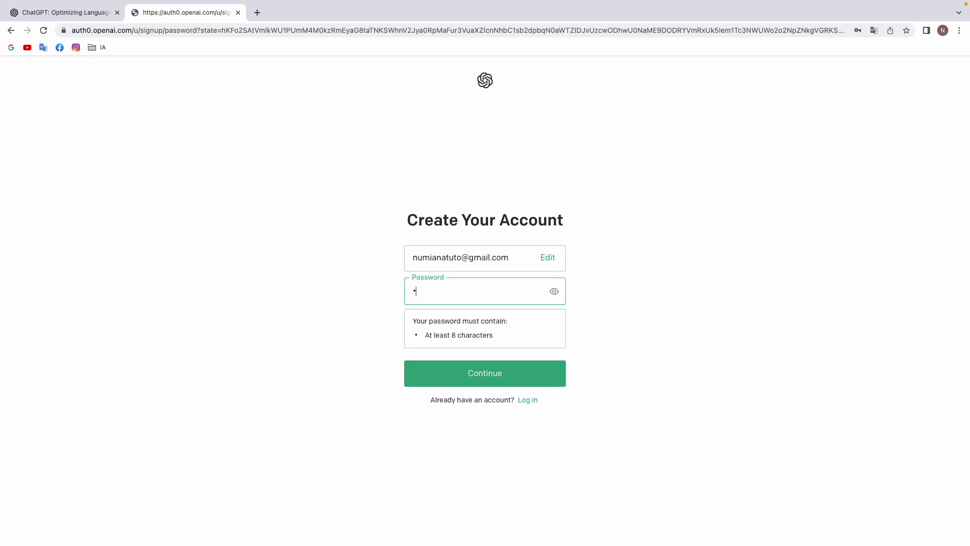
type("*")
left_click(540, 375)
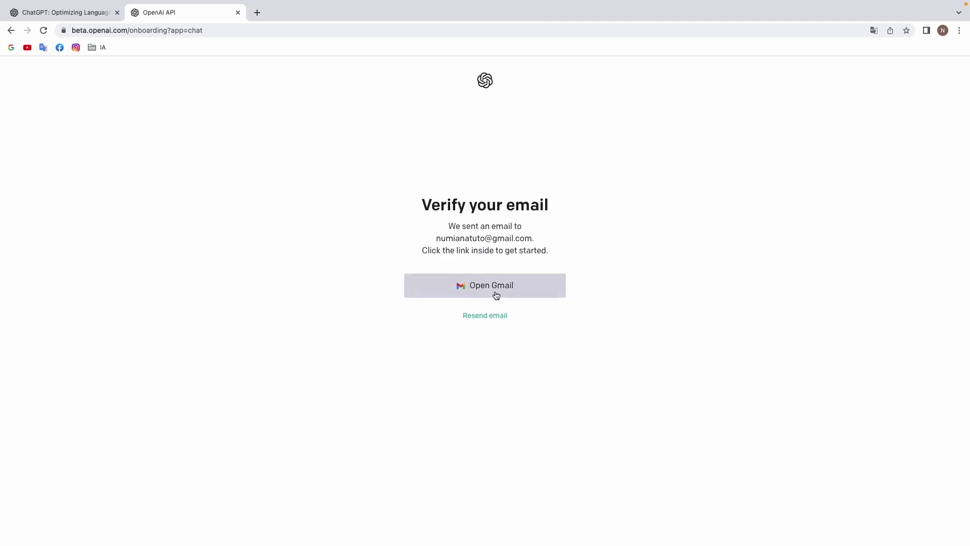
Step: Open the 'OpenAI - Verify your email' message in Gmail and verify the e-mail address
left_click(495, 293)
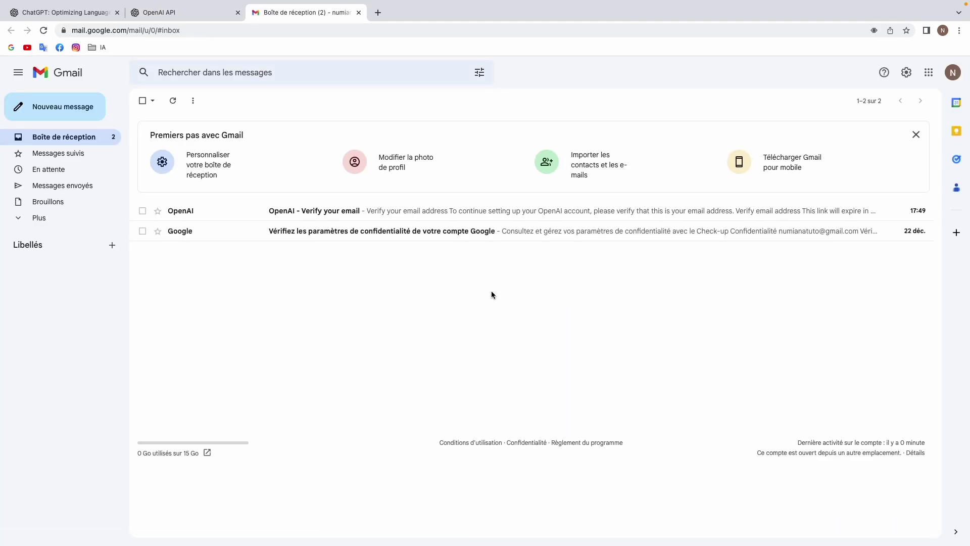
left_click(338, 219)
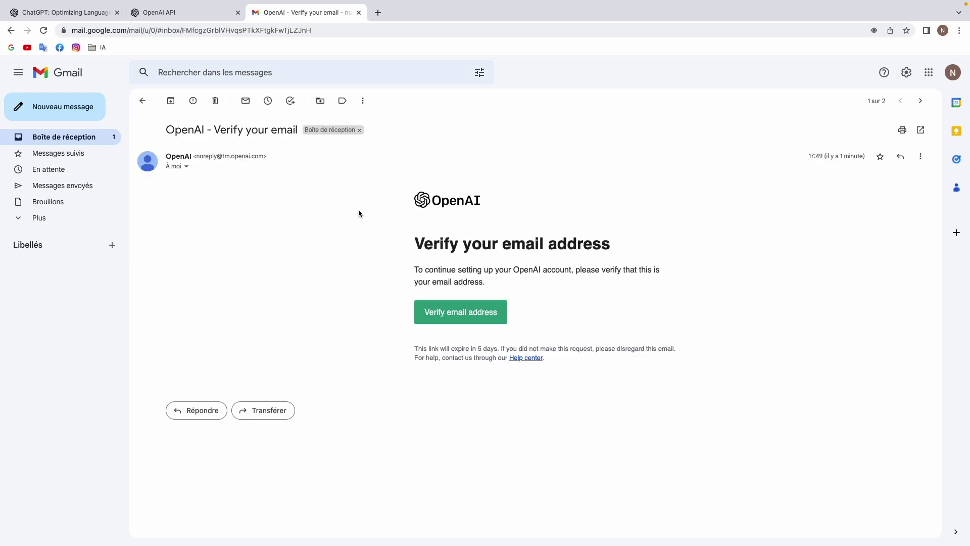
left_click(473, 322)
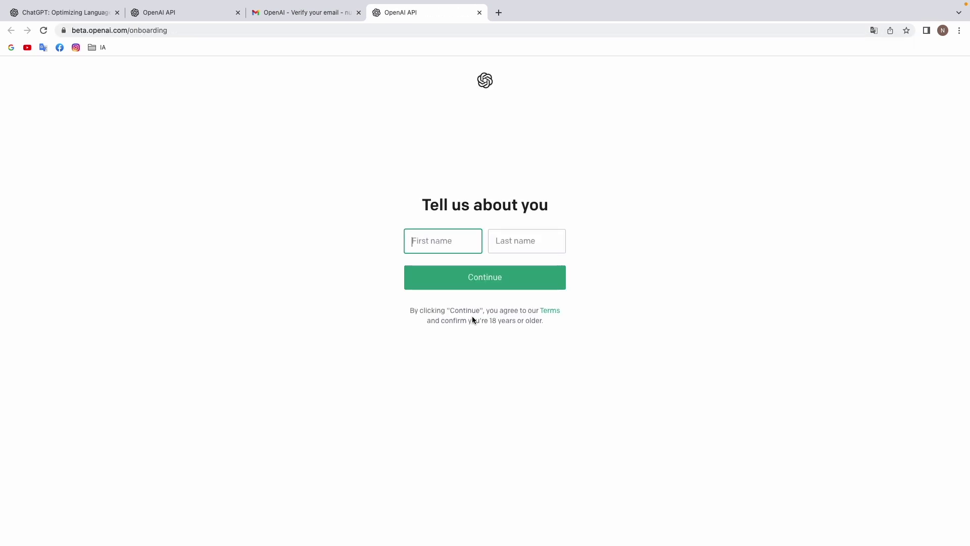
Step: Enter the user's first name and last name on the Tell us about you page
type("Numiana")
left_click(526, 240)
type("Tuto")
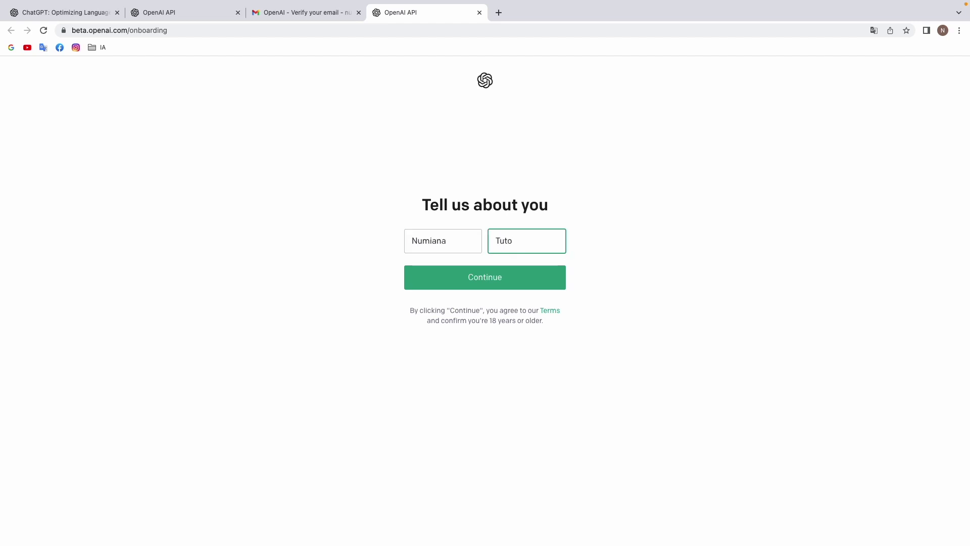
left_click(457, 279)
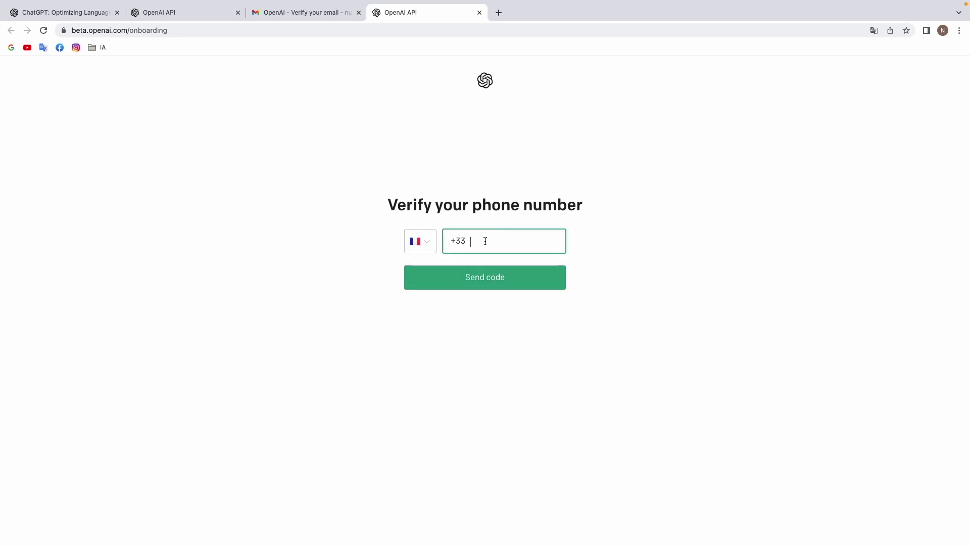
Step: Verify the user's phone number with the code received by text message
type("612345678")
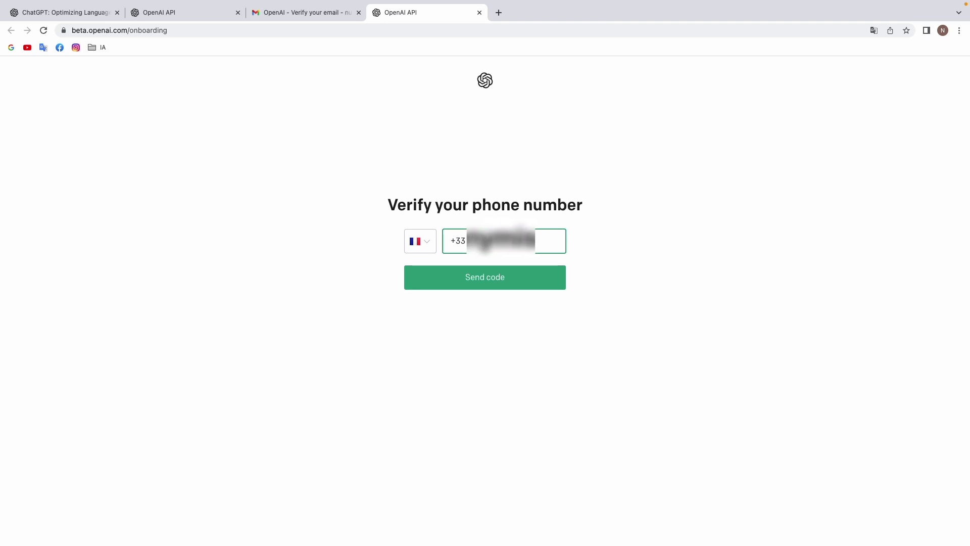
left_click(504, 281)
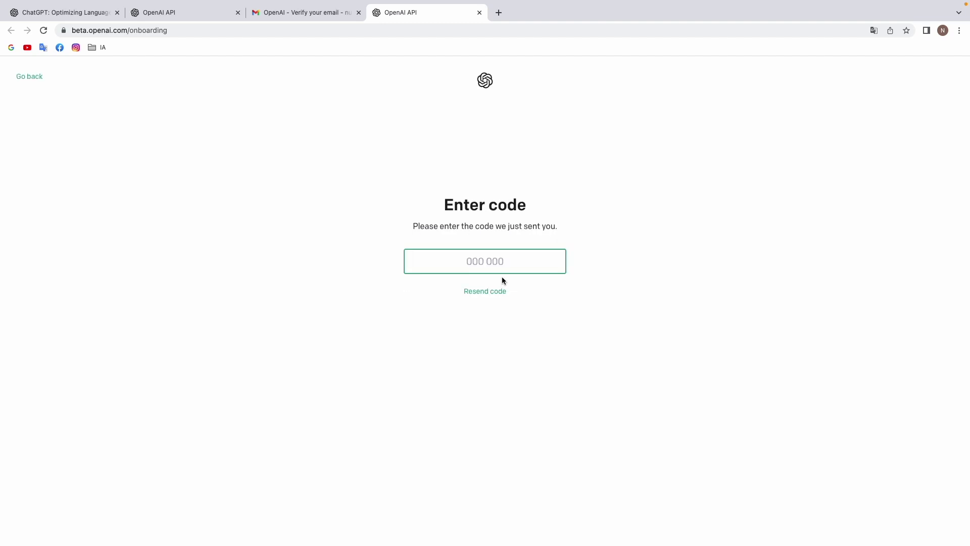
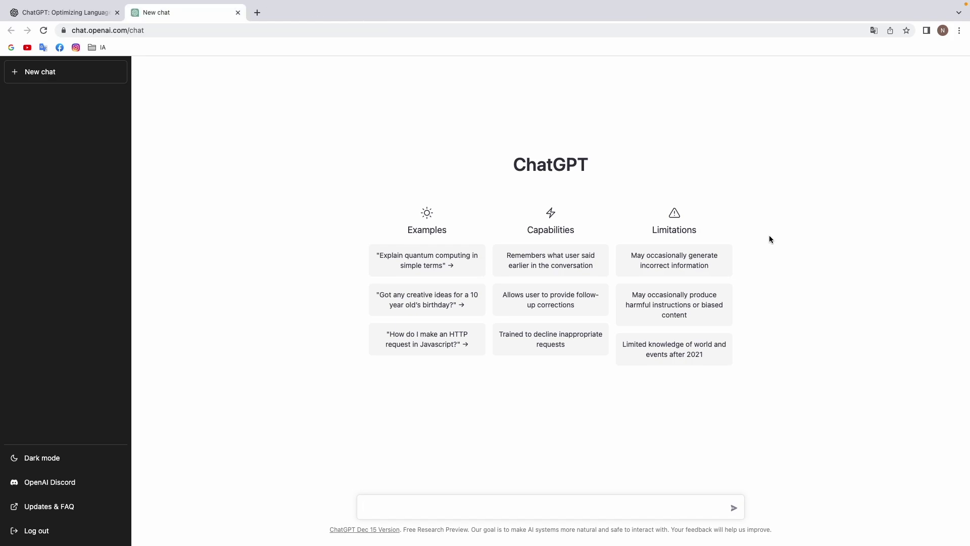
Step: Translate the chat page into French and highlight the Limites column's knowledge-after-2021 text
right_click(769, 236)
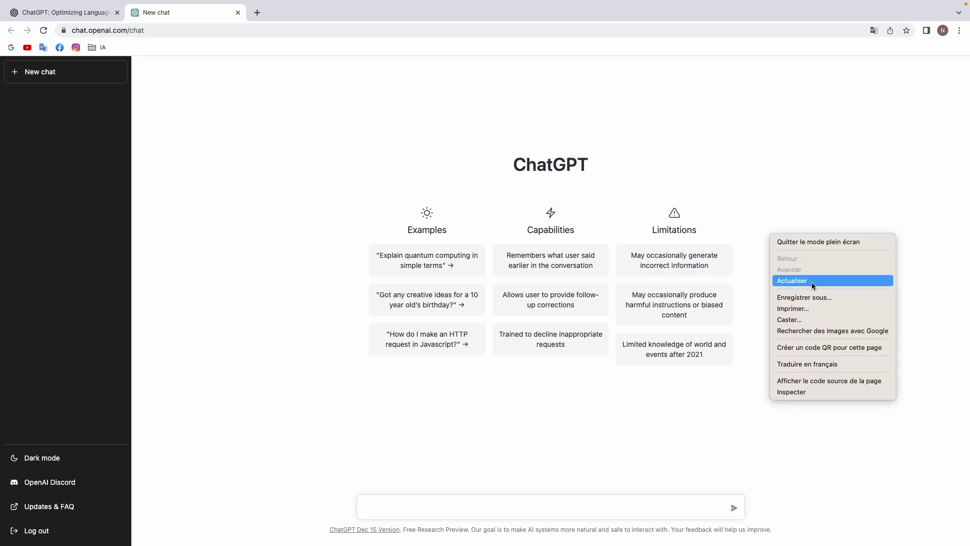
left_click(808, 363)
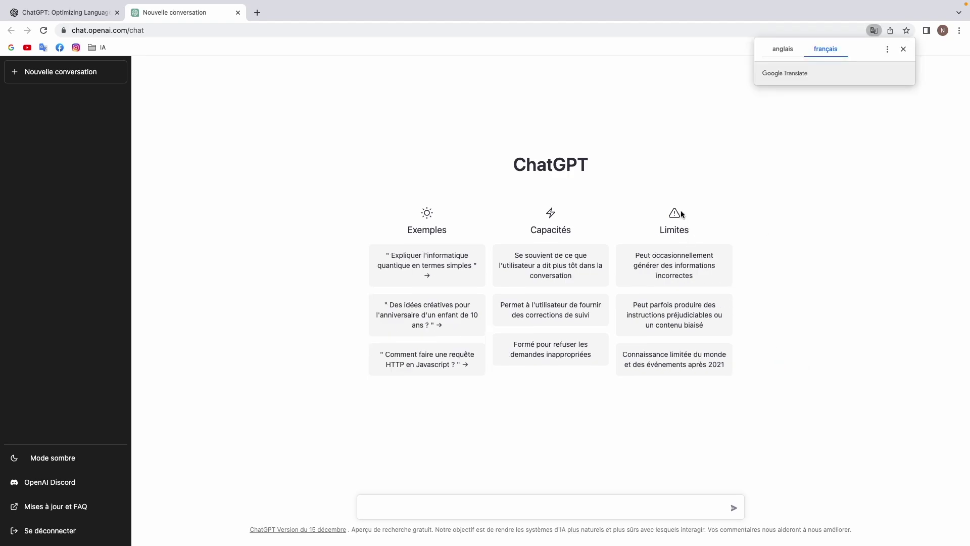
left_click_drag(626, 200, 717, 372)
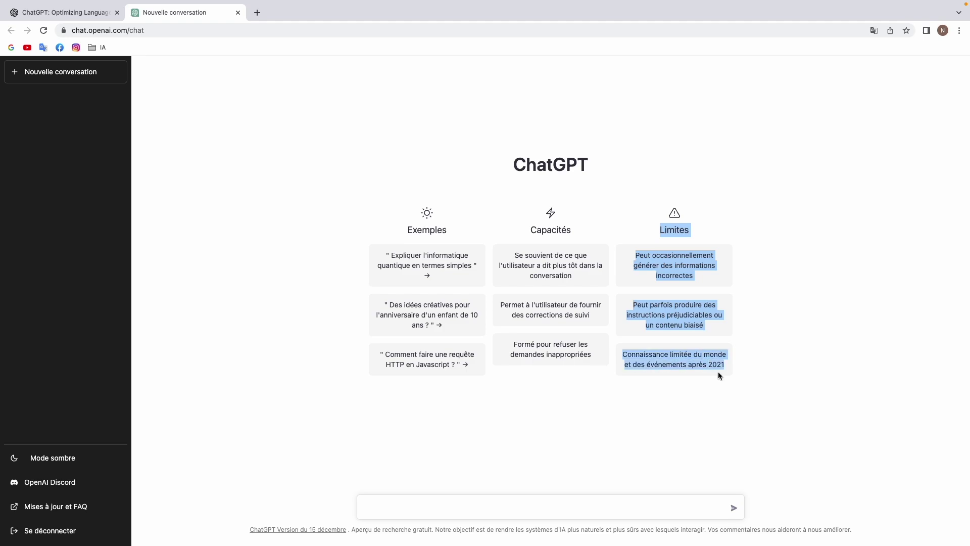
left_click(800, 344)
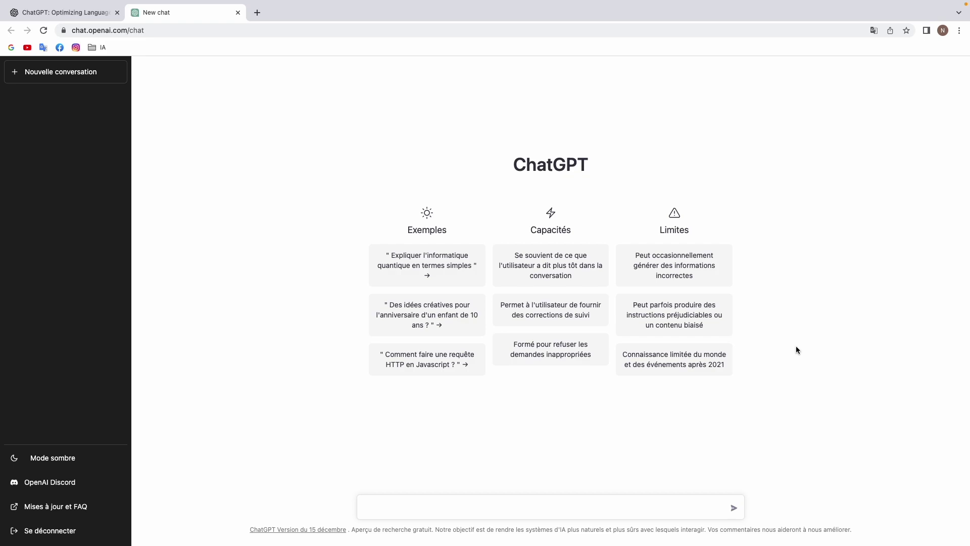
left_click_drag(623, 353, 708, 374)
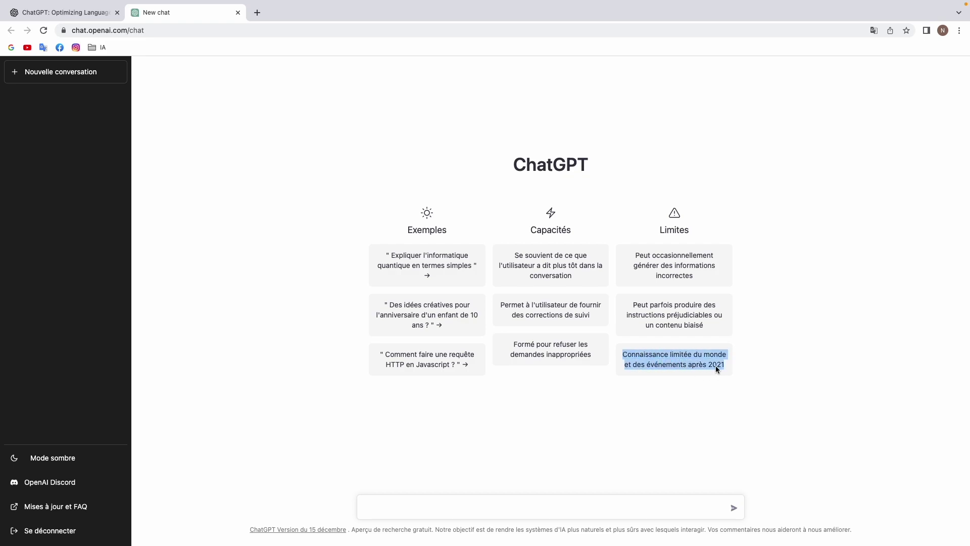
left_click(771, 356)
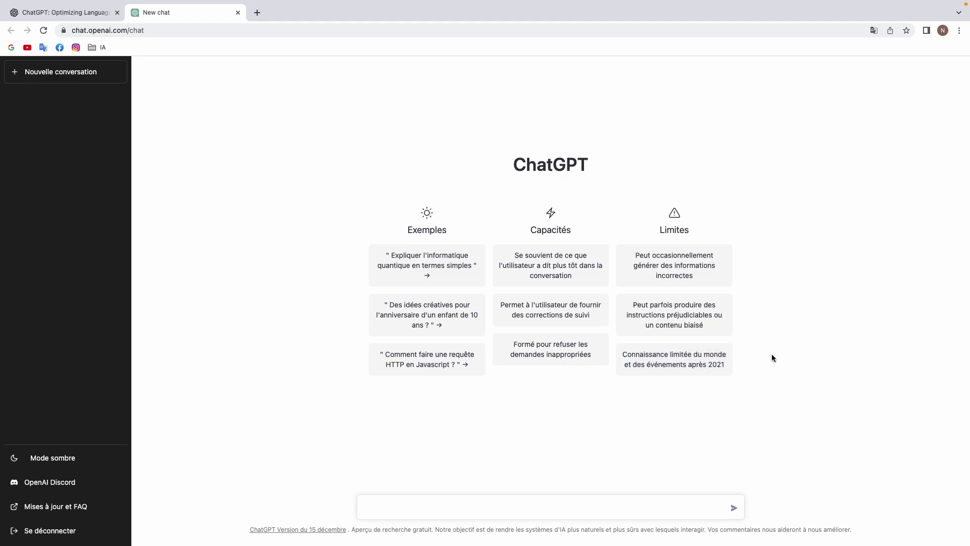